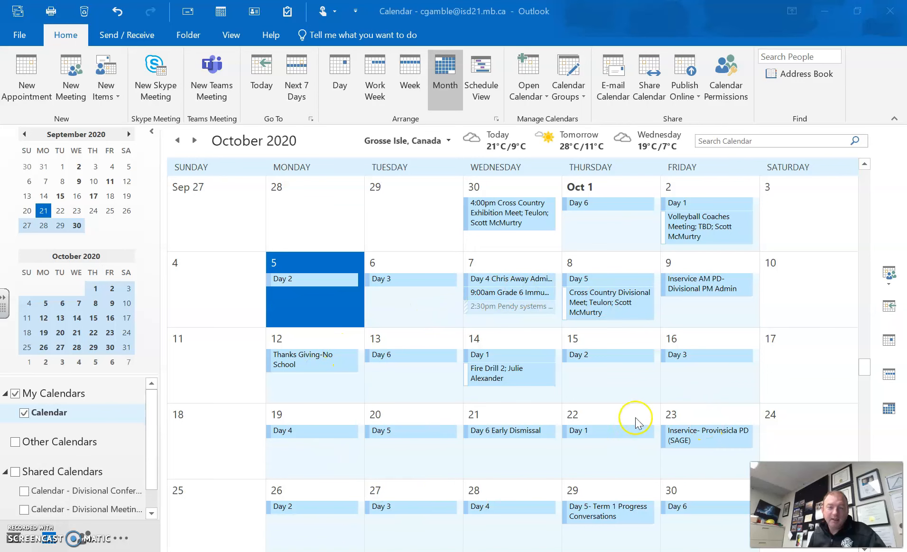
click(513, 281)
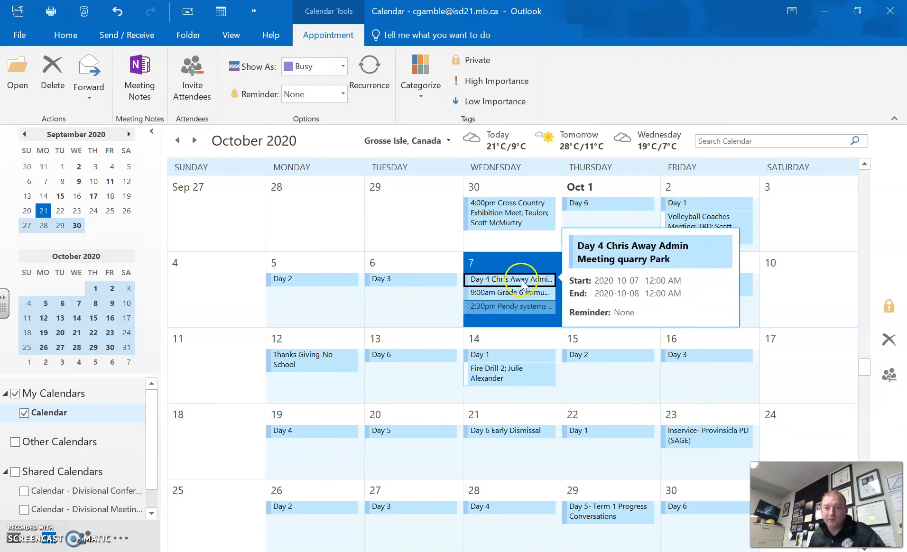
click(310, 227)
click(310, 227)
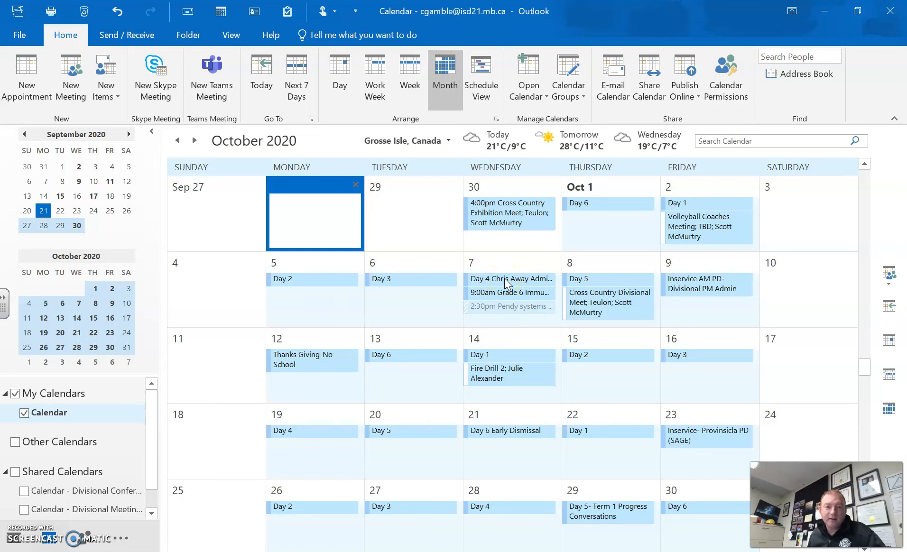
click(380, 242)
click(338, 232)
click(315, 252)
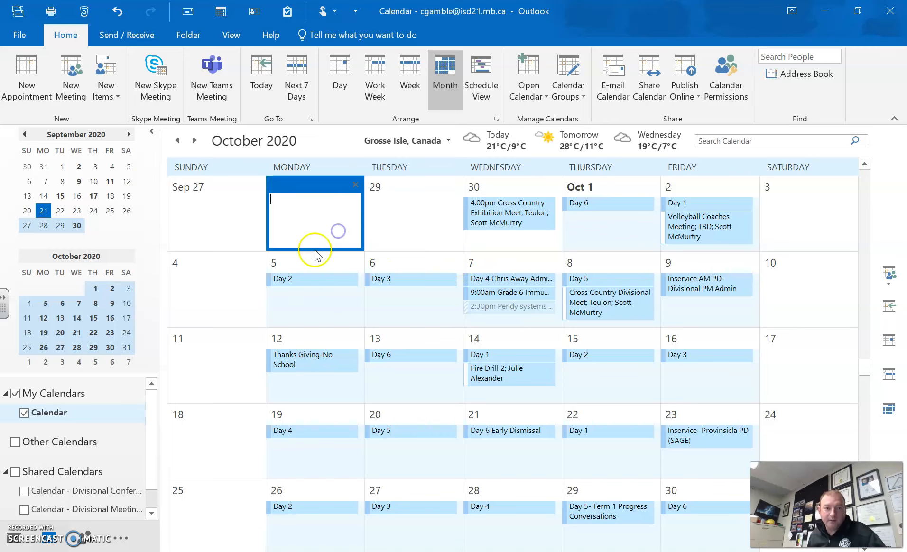
right_click(41, 414)
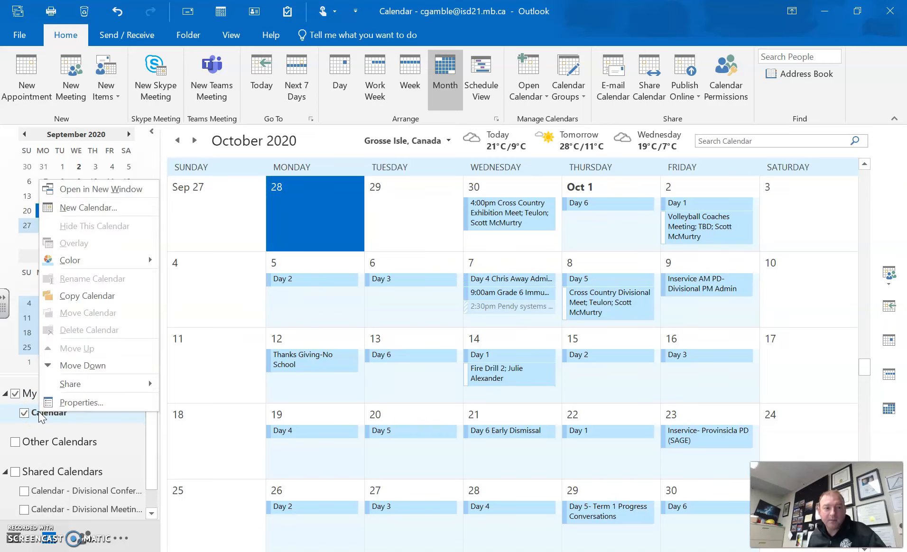
click(243, 366)
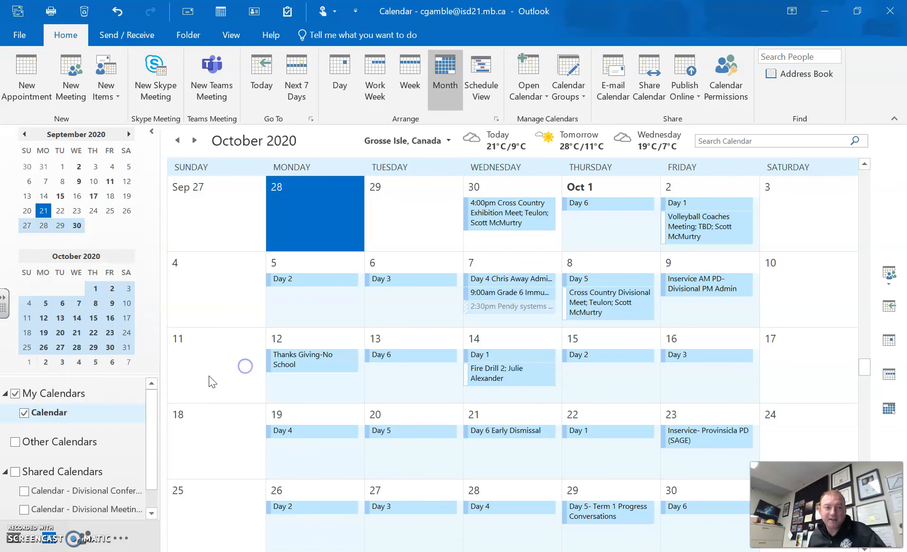
Create a new calendar named Test inside Calendar and show only the Test calendar
right_click(58, 412)
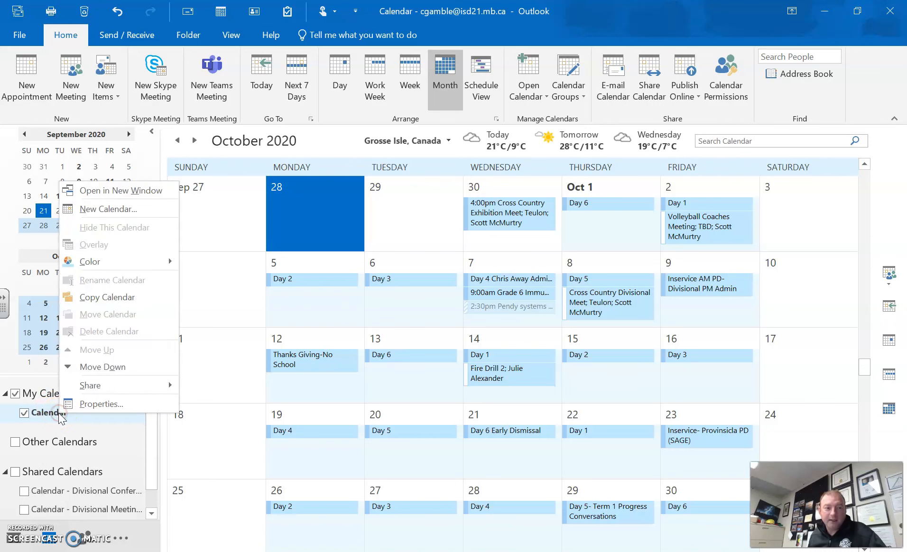
click(126, 210)
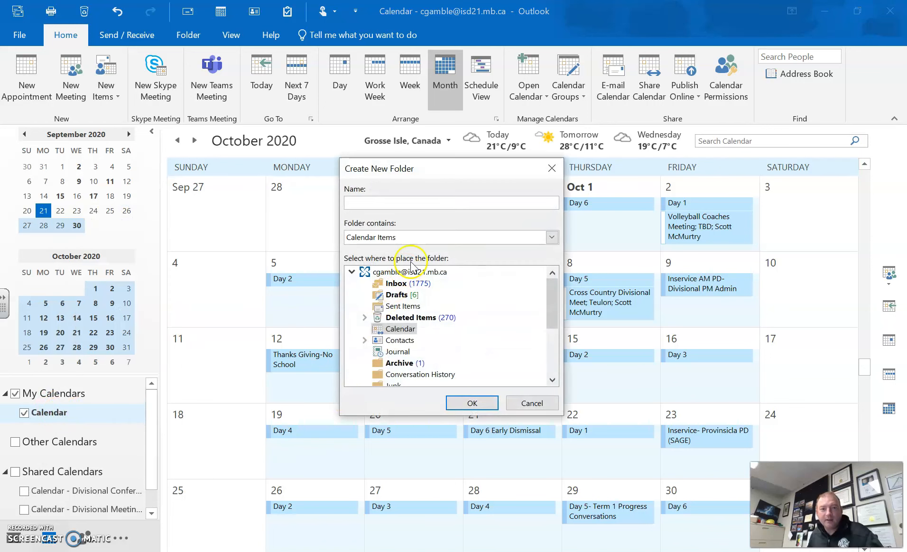
text(Test)
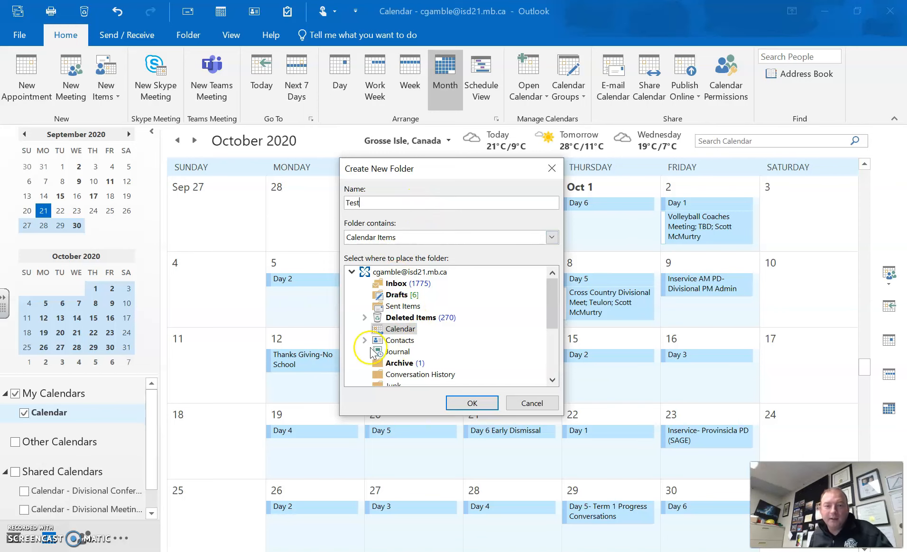
click(472, 403)
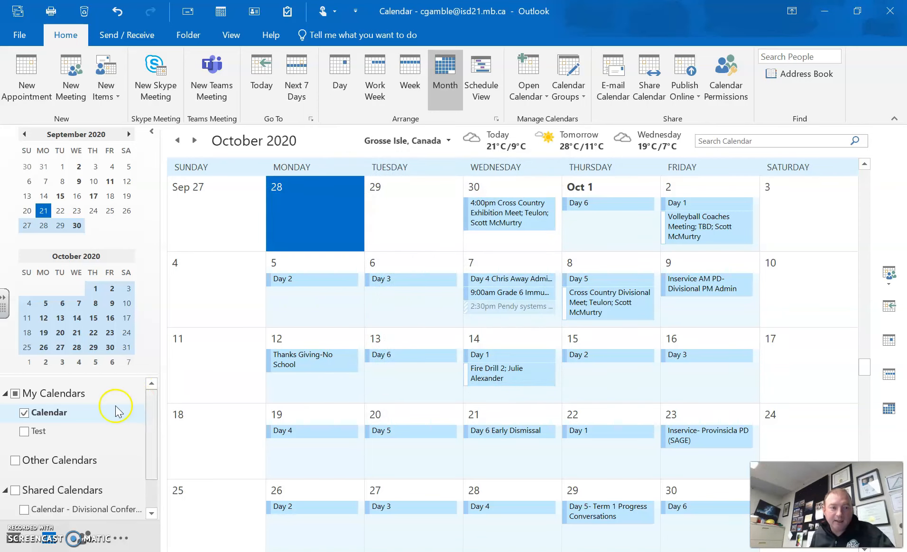
click(23, 431)
click(24, 413)
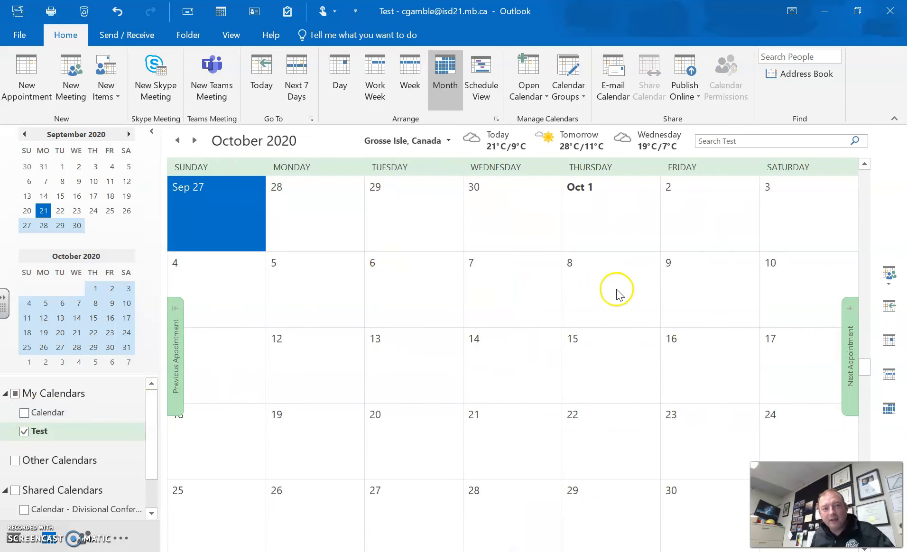
Start an import from another program or file with Comma Separated Values as the file type
click(20, 36)
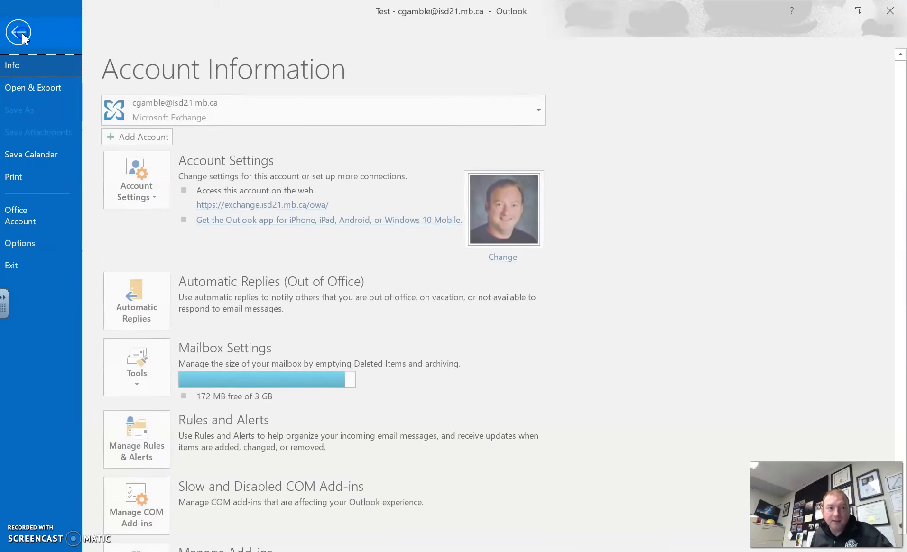
click(19, 38)
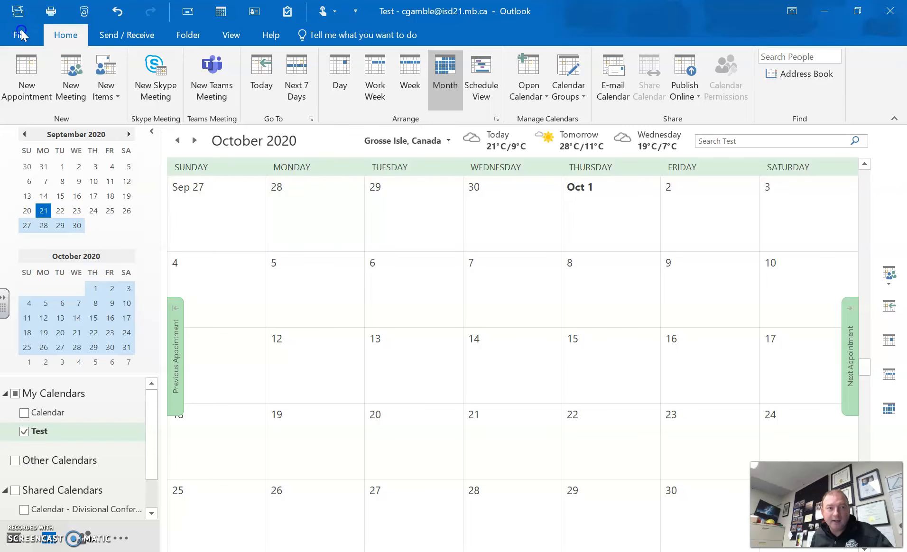
click(20, 40)
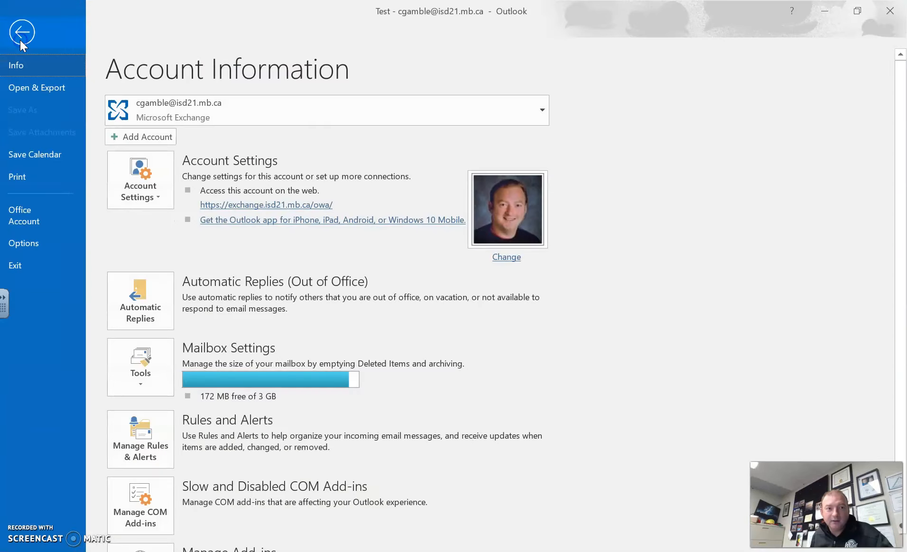
click(45, 87)
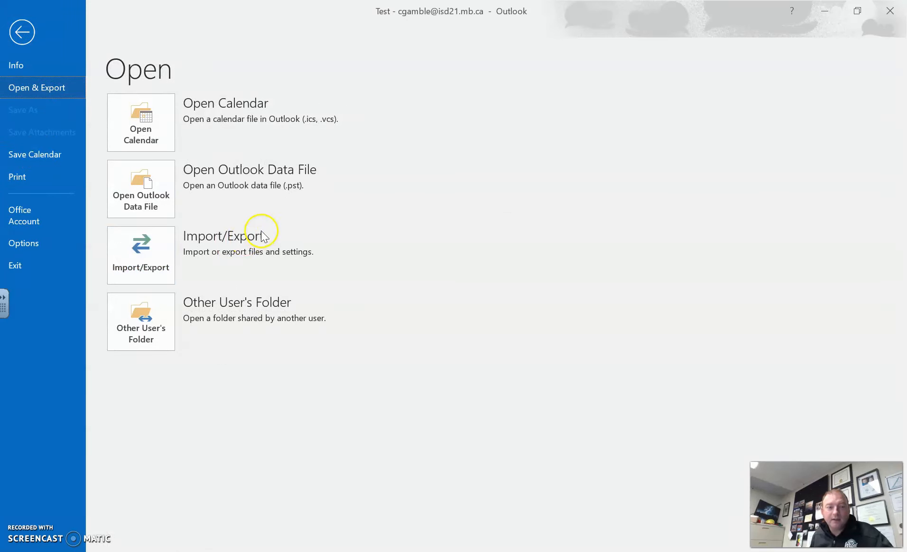
click(136, 255)
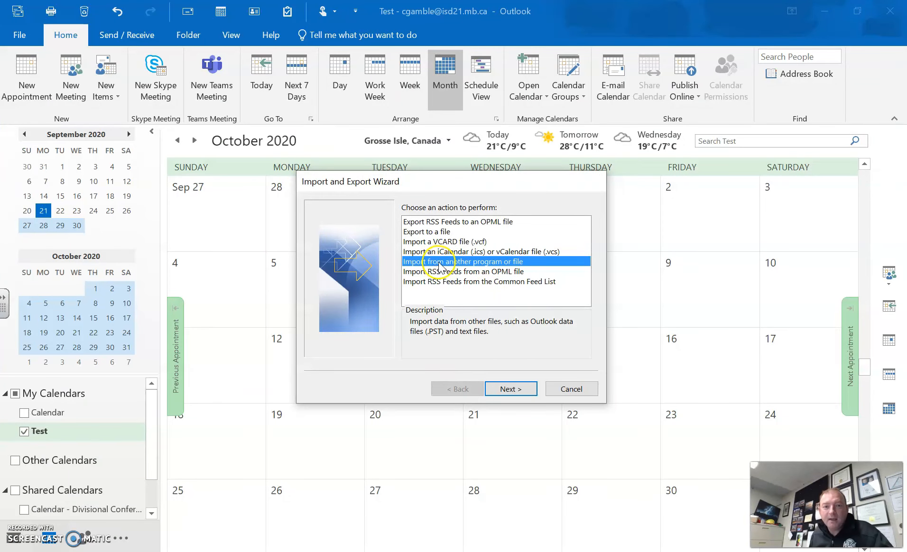
click(516, 392)
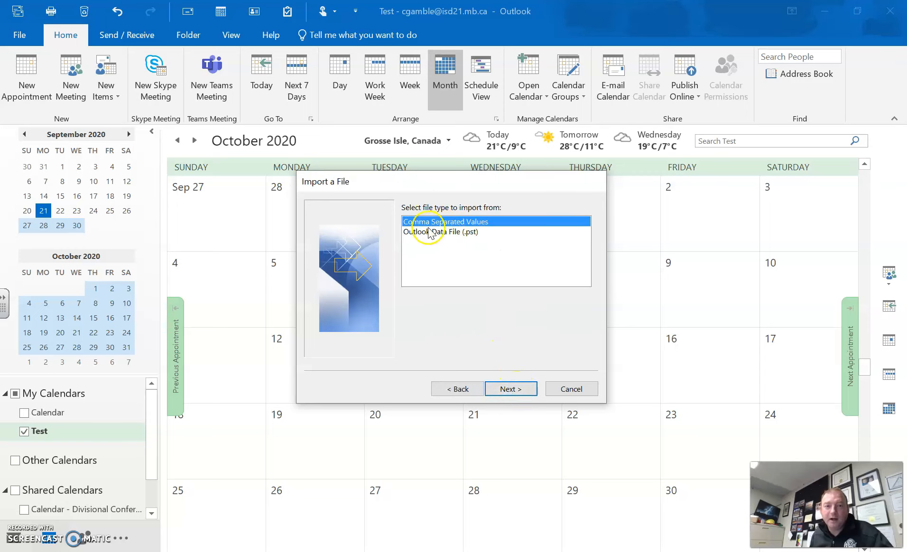
click(516, 390)
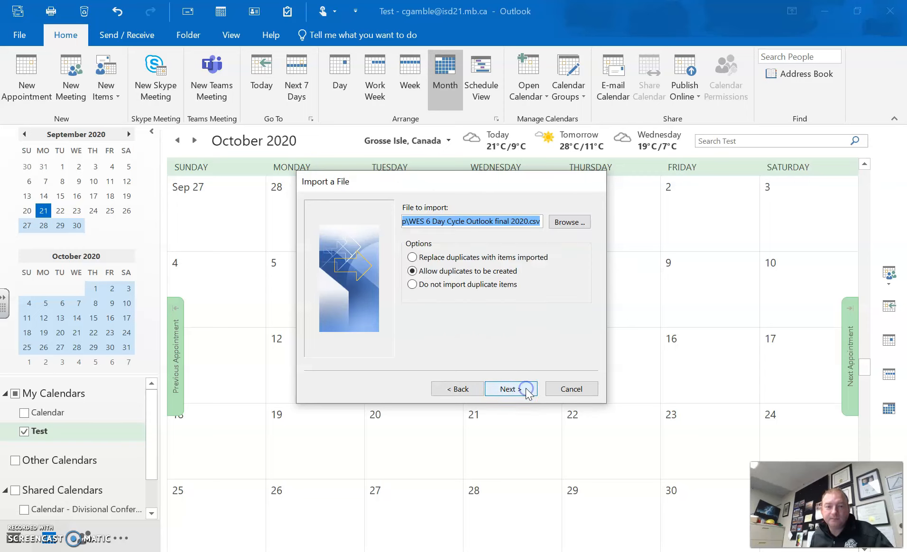
Choose "WES 6 Day Cycle Outlook master generic.csv" on the Desktop as the file to import
click(571, 222)
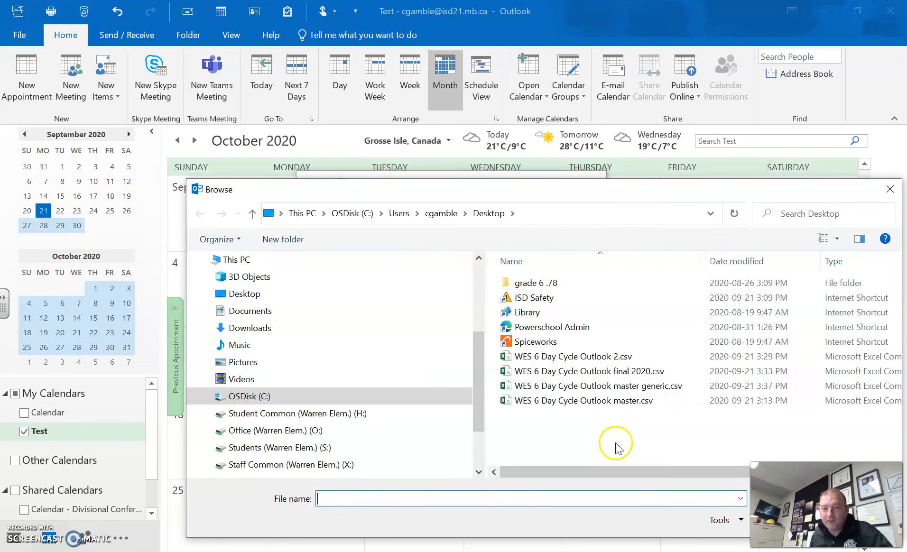
click(673, 389)
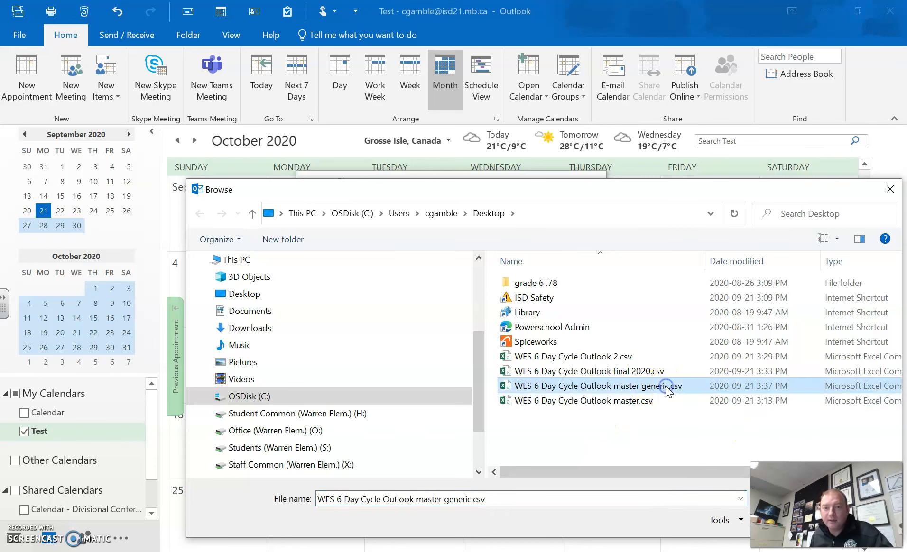
drag(759, 195, 594, 33)
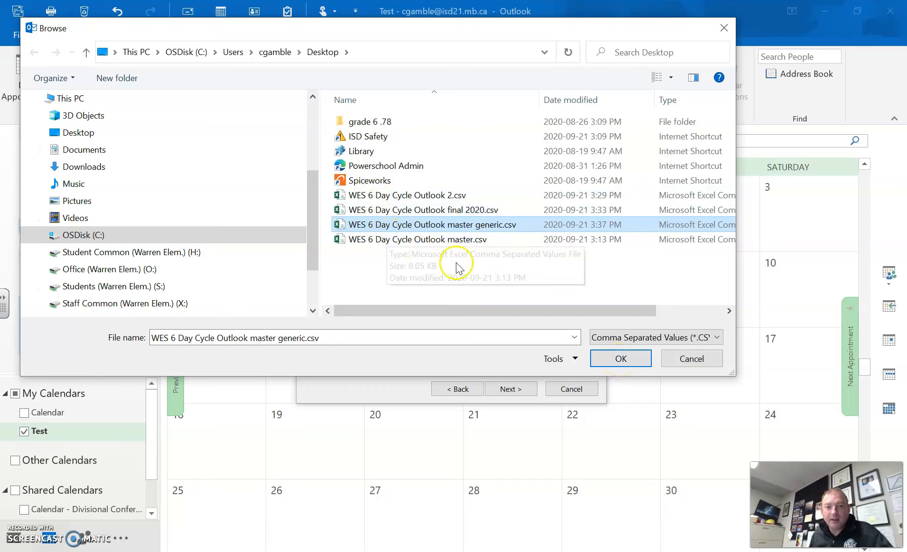
click(633, 364)
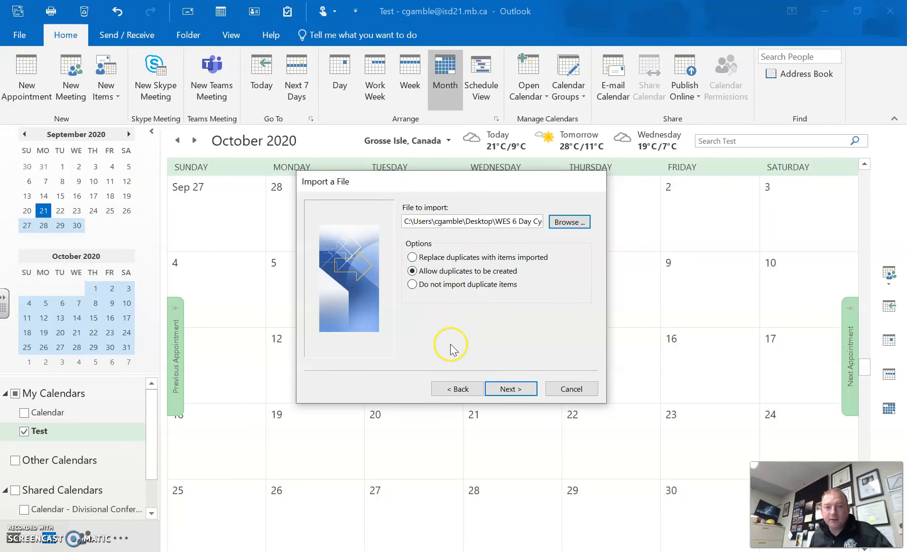
click(521, 392)
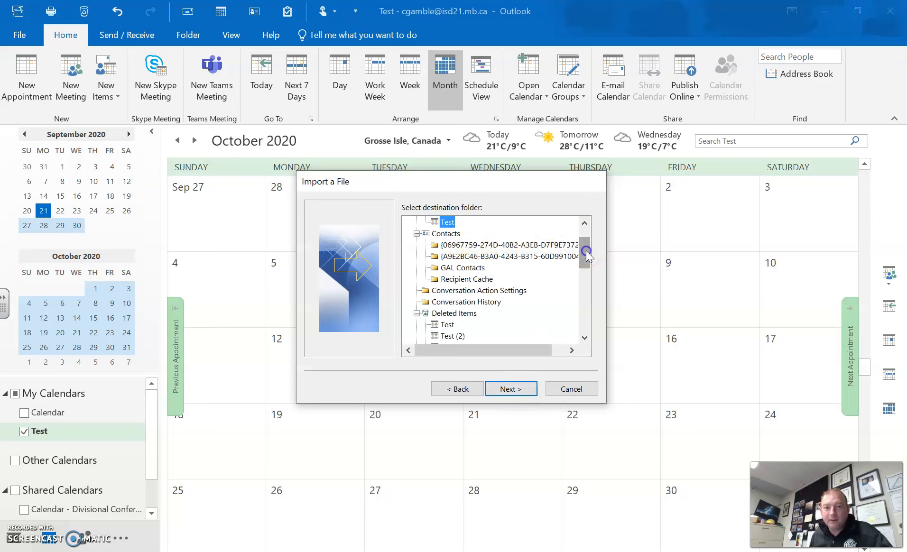
Import the file into the Test calendar under Calendar, accepting the default mapping of its fields
click(585, 223)
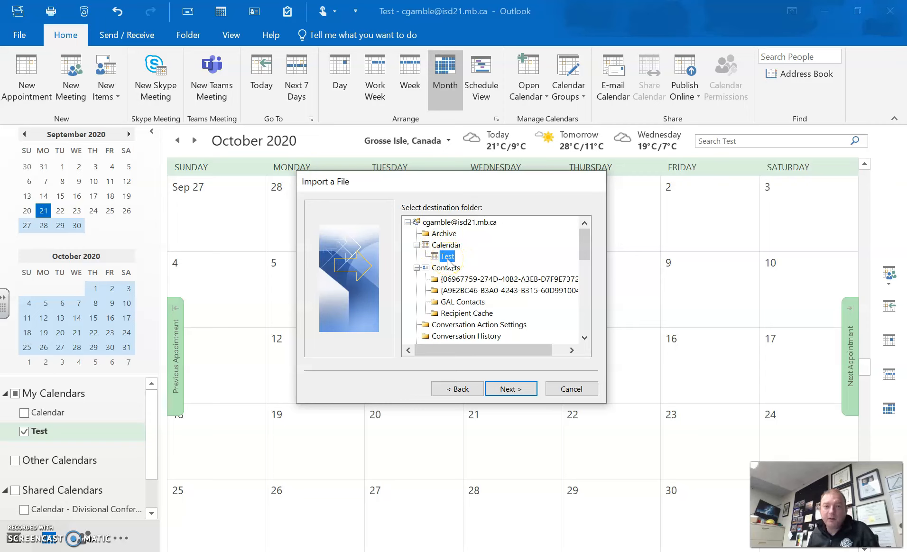
click(518, 390)
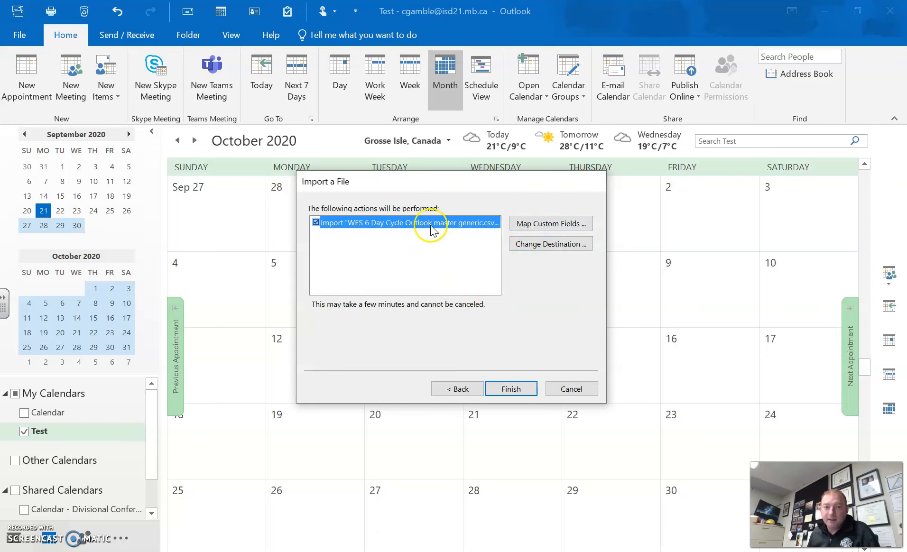
click(553, 227)
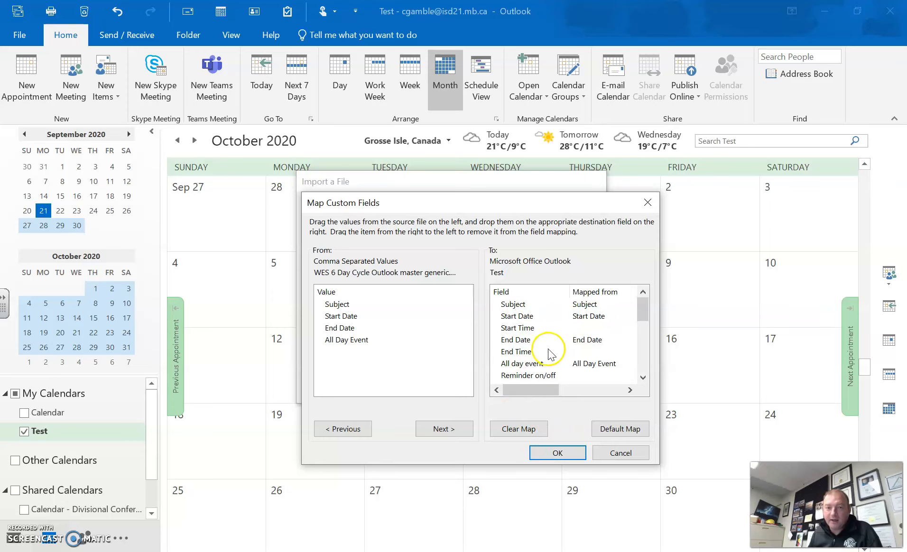
click(558, 454)
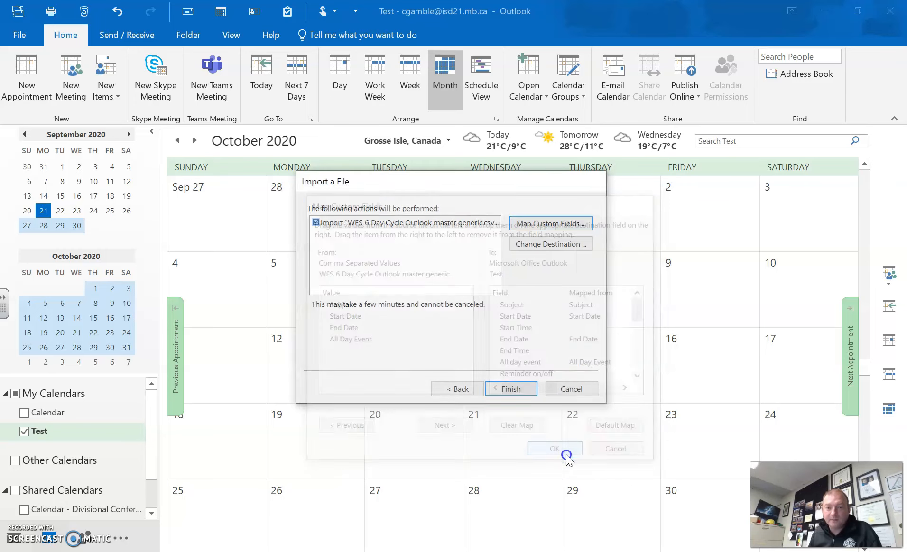
click(521, 390)
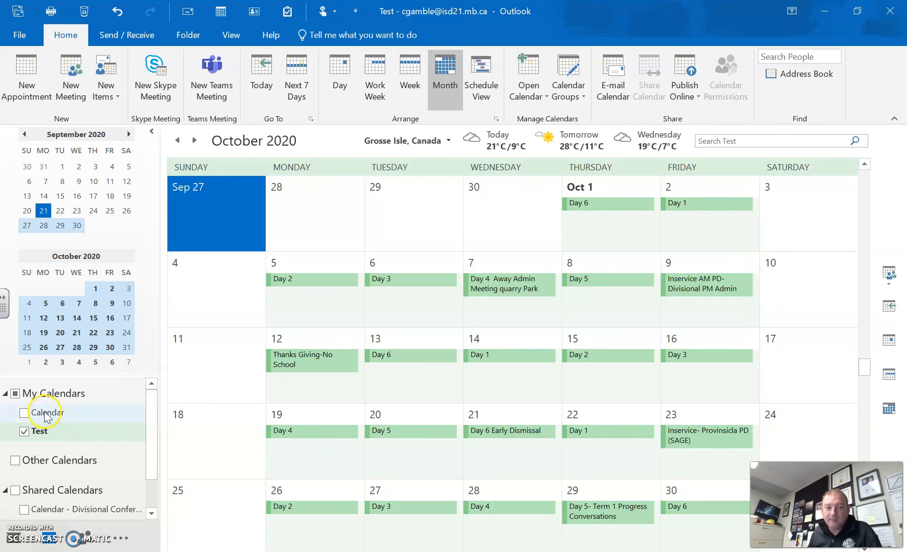
Compare the entries of Calendar and Test by showing each alone and both together, ending with only Test shown
click(24, 412)
click(24, 431)
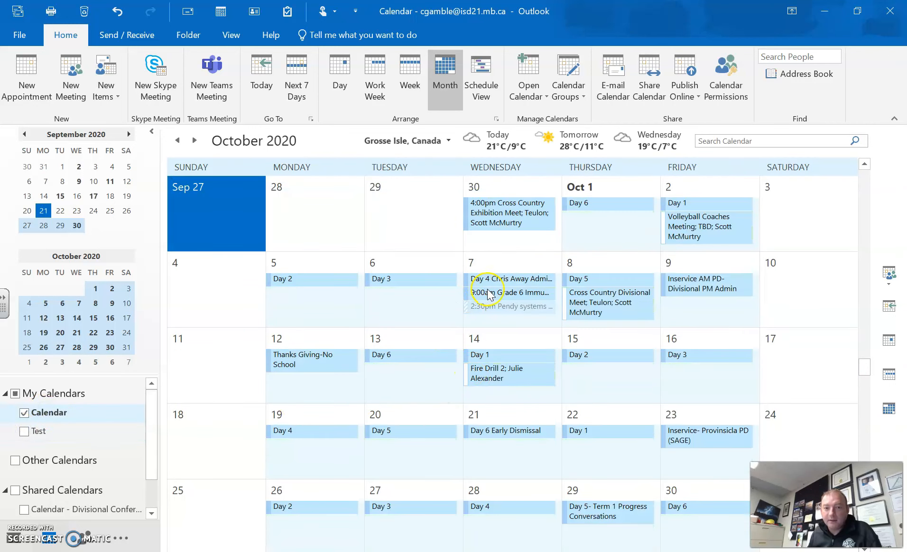
click(24, 432)
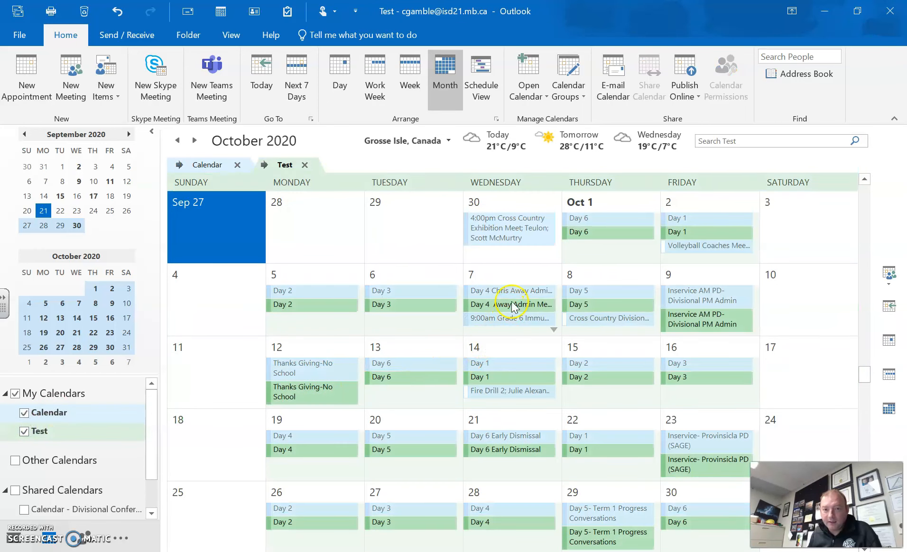
click(26, 414)
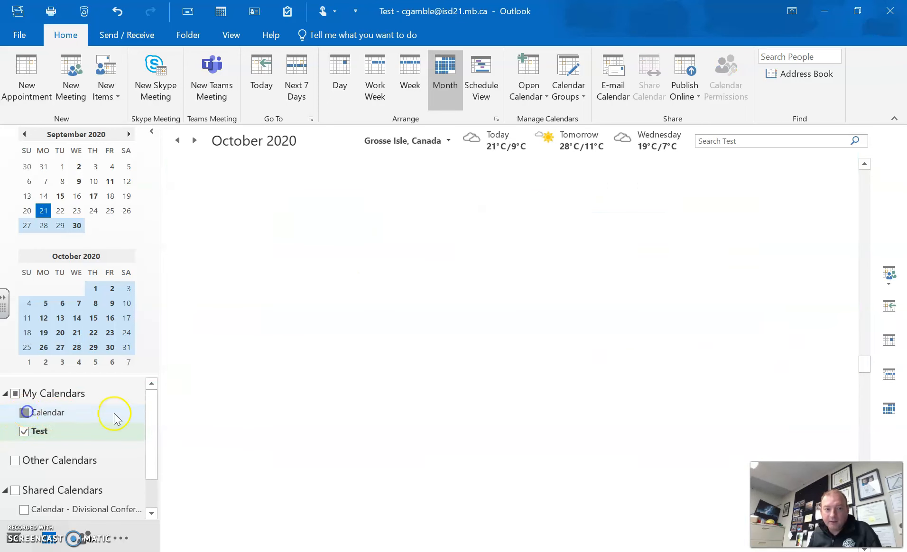
mouse_move(528, 287)
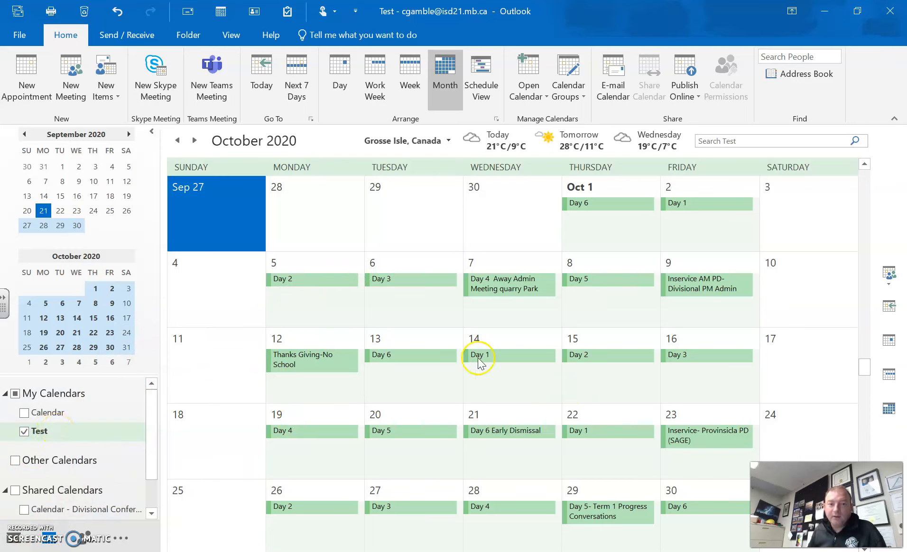
Delete the Test calendar, moving it to the Deleted Items folder
right_click(60, 436)
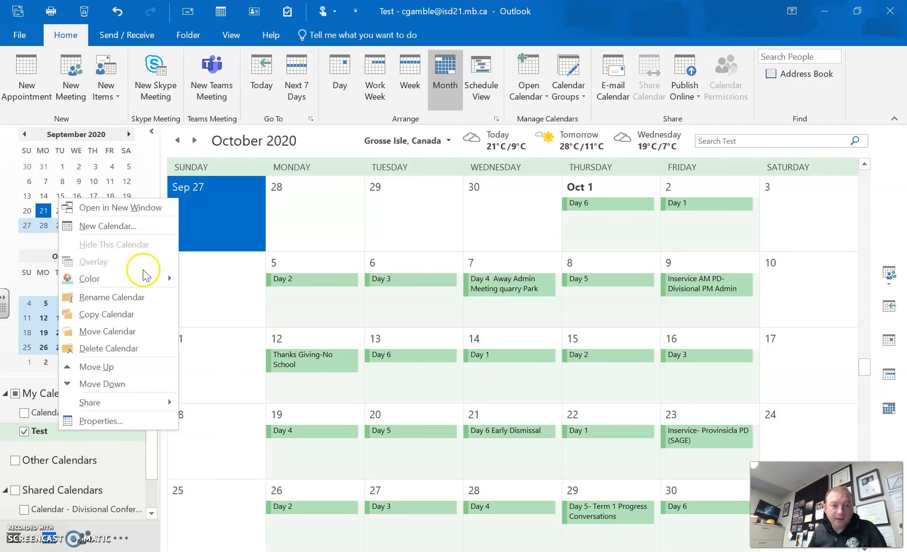
click(138, 348)
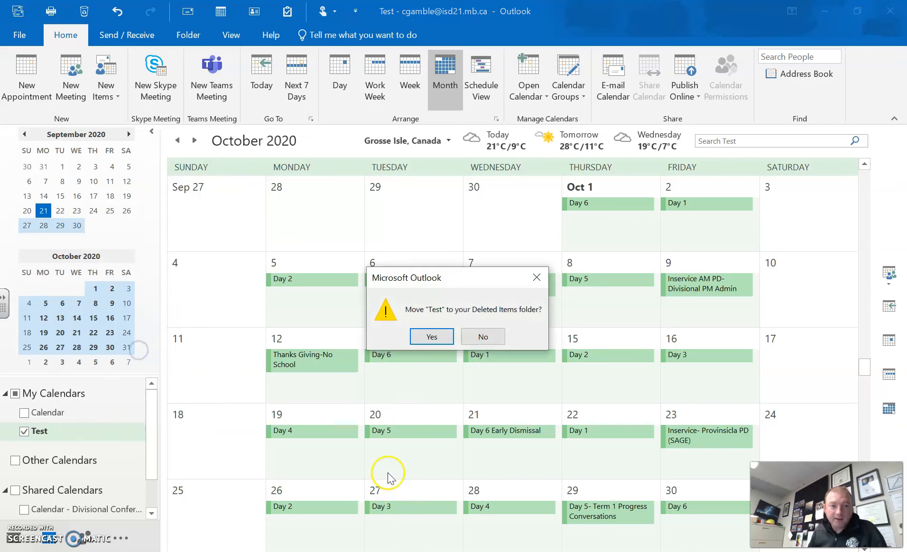
click(431, 337)
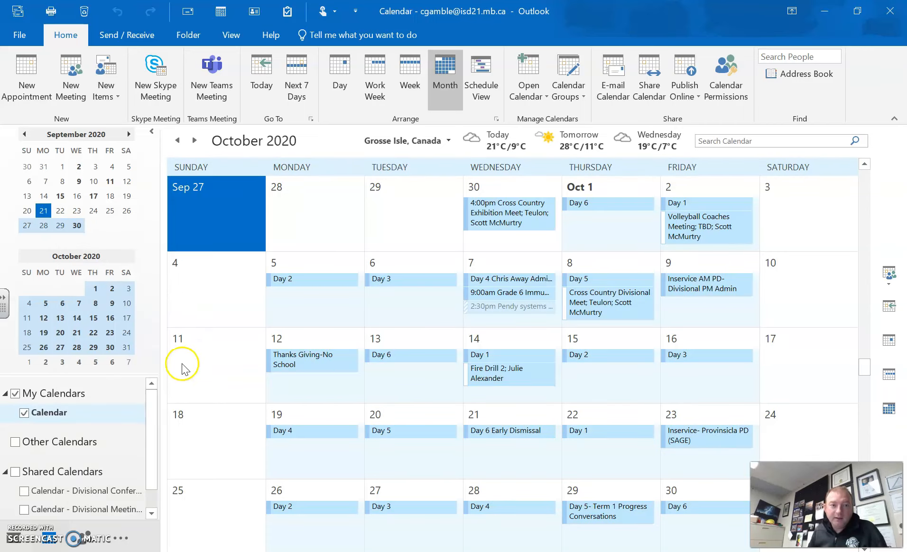
Start an import from another program or file, using Comma Separated Values as the file type
click(20, 36)
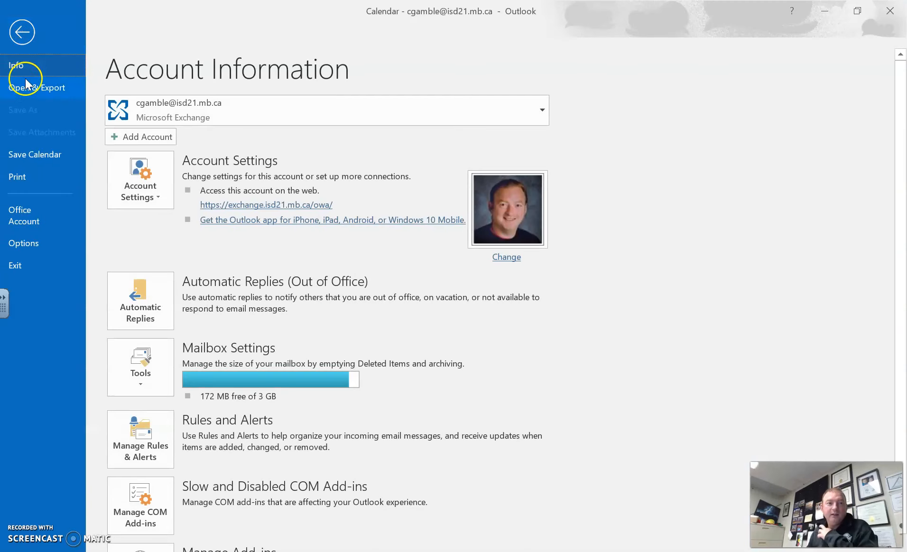
click(42, 92)
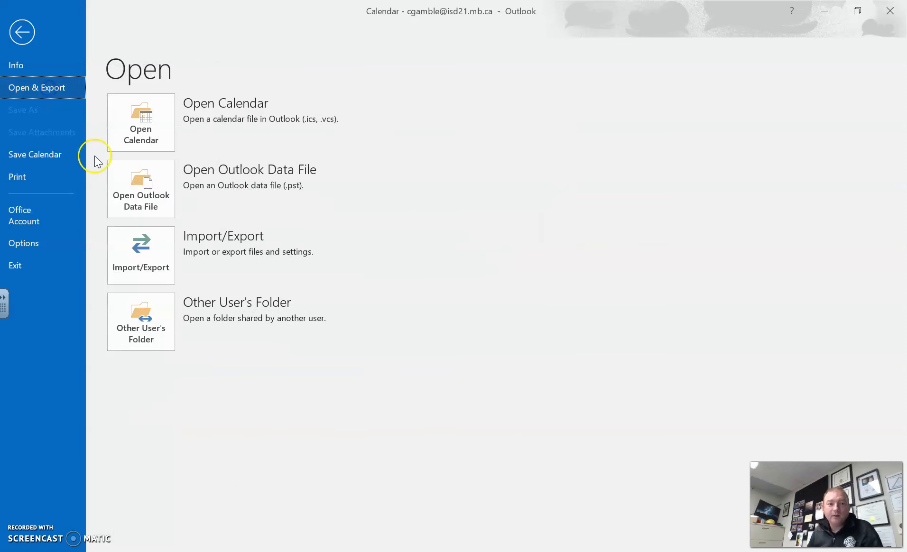
click(140, 249)
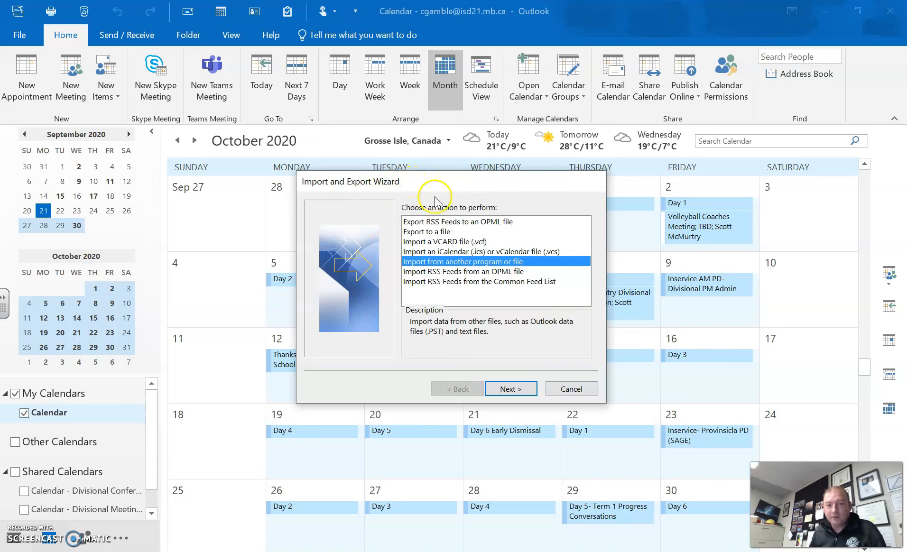
click(511, 389)
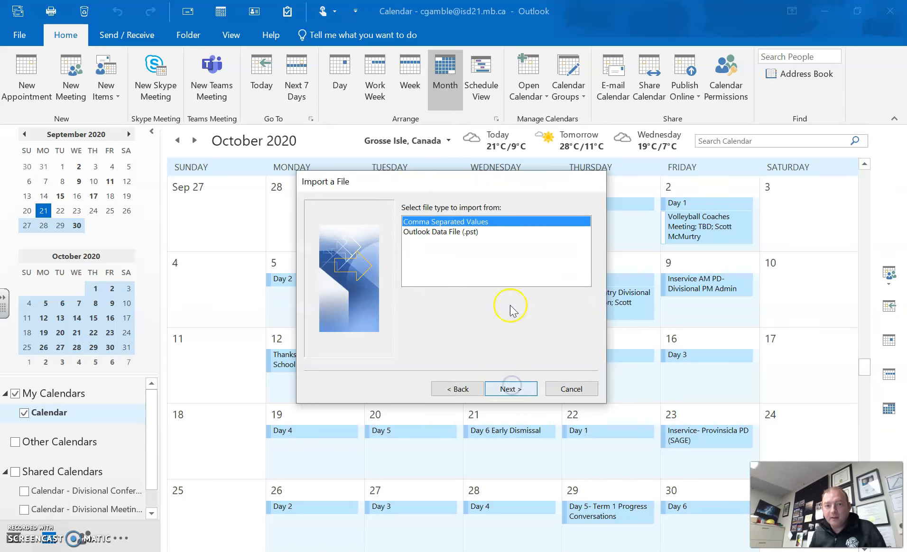
click(517, 389)
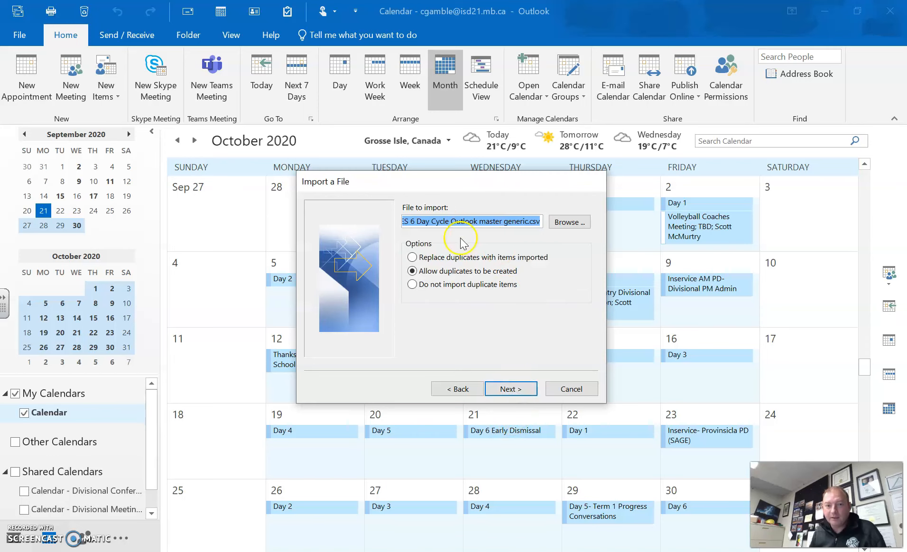
Choose "WES 6 Day Cycle Outlook master generic.csv" on the Desktop as the source file for the main calendar import
click(564, 222)
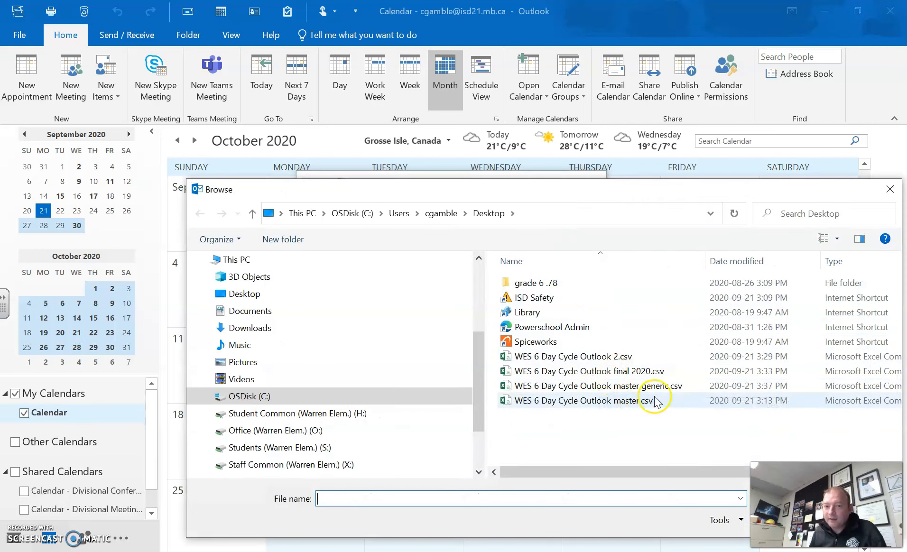
click(667, 389)
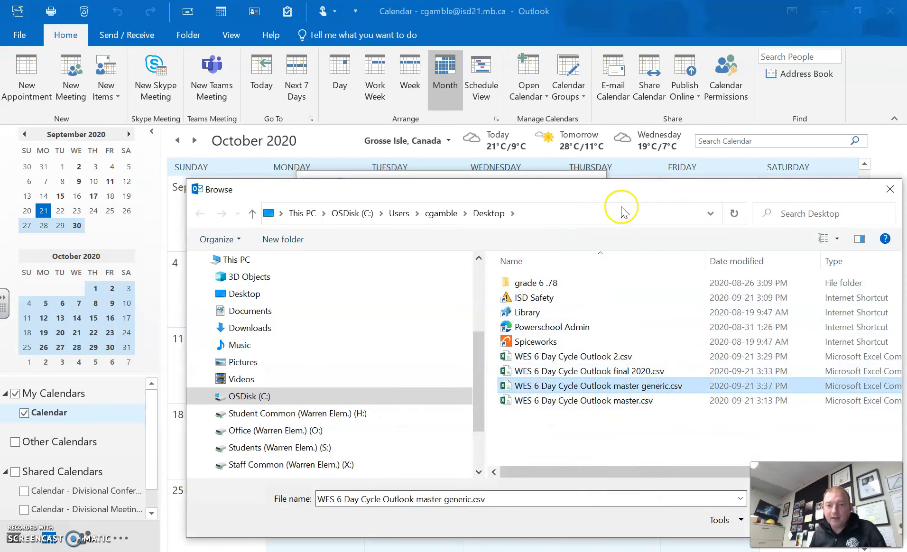
drag(652, 188, 492, 87)
click(627, 419)
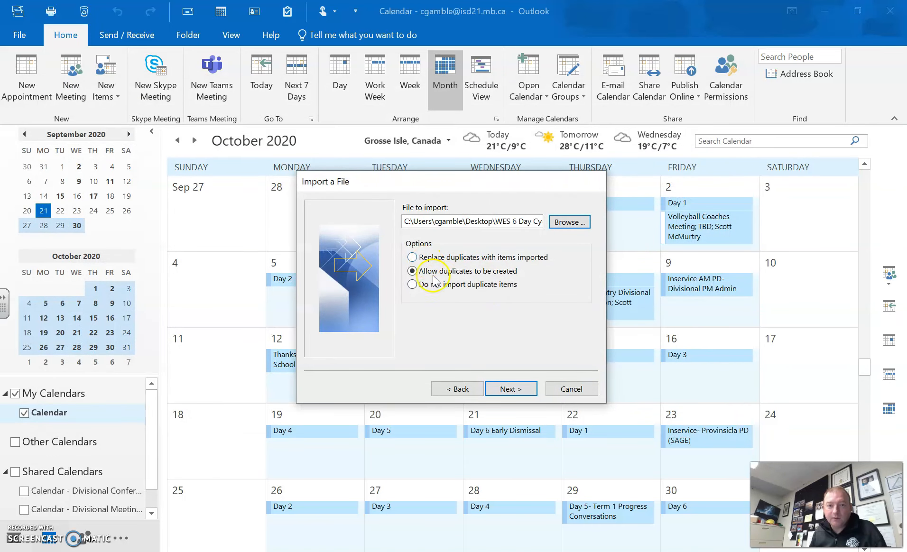
Proceed with duplicates allowed to the destination folders, keep the main Calendar selected, and cancel the import
click(505, 390)
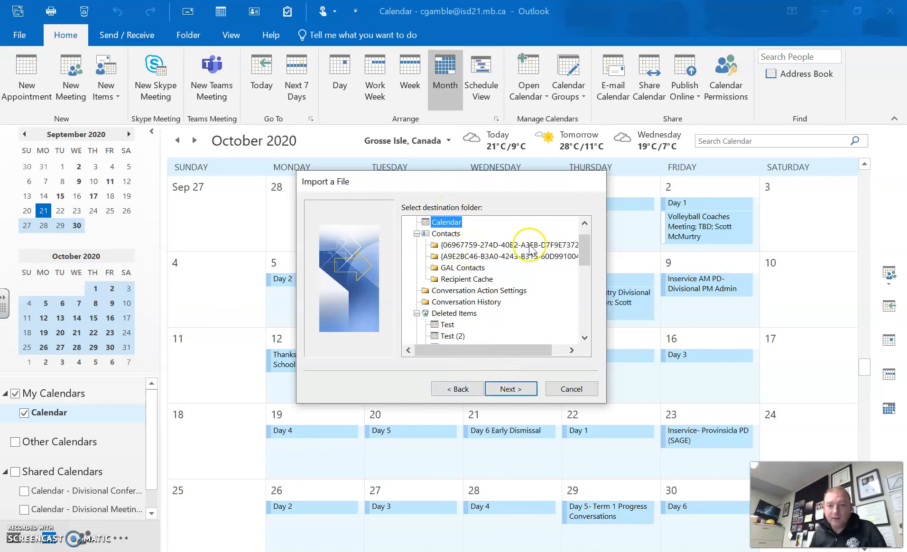
drag(583, 257, 585, 239)
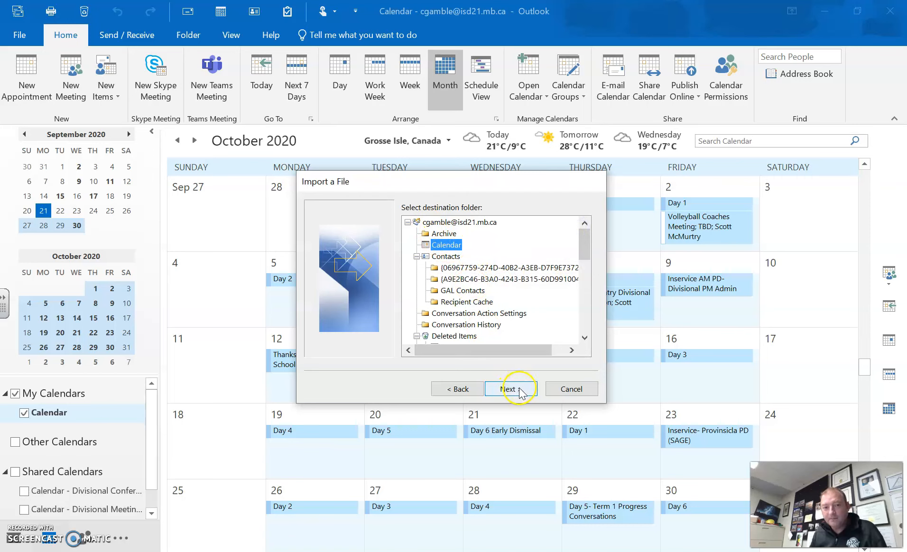
click(575, 392)
click(322, 209)
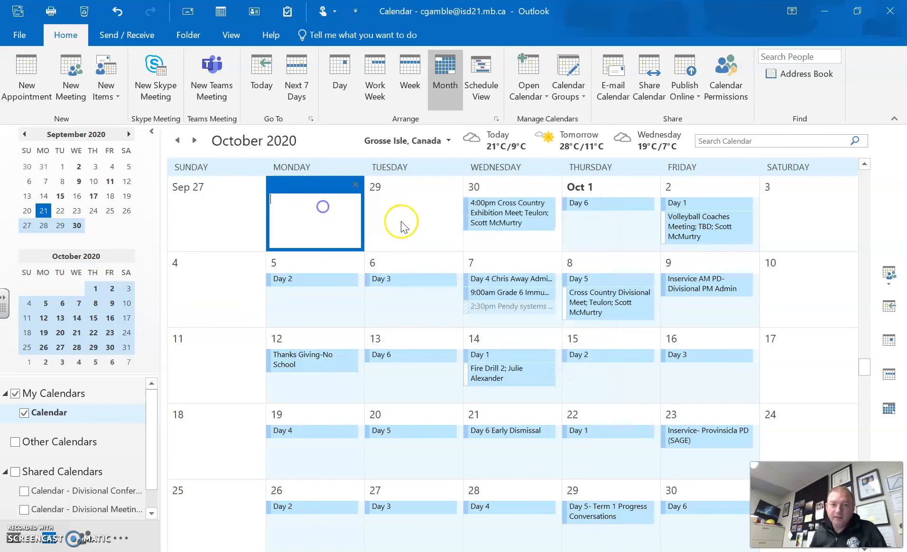
click(416, 221)
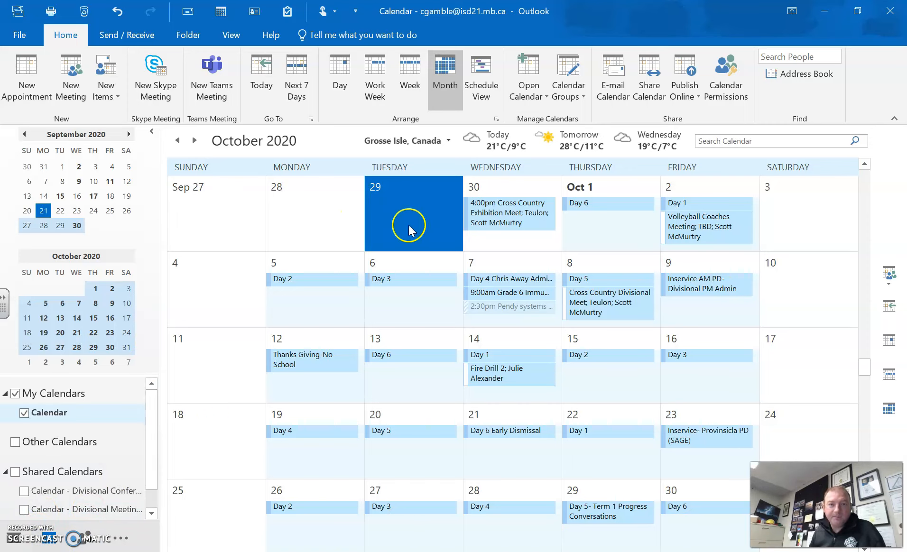
click(328, 219)
click(375, 213)
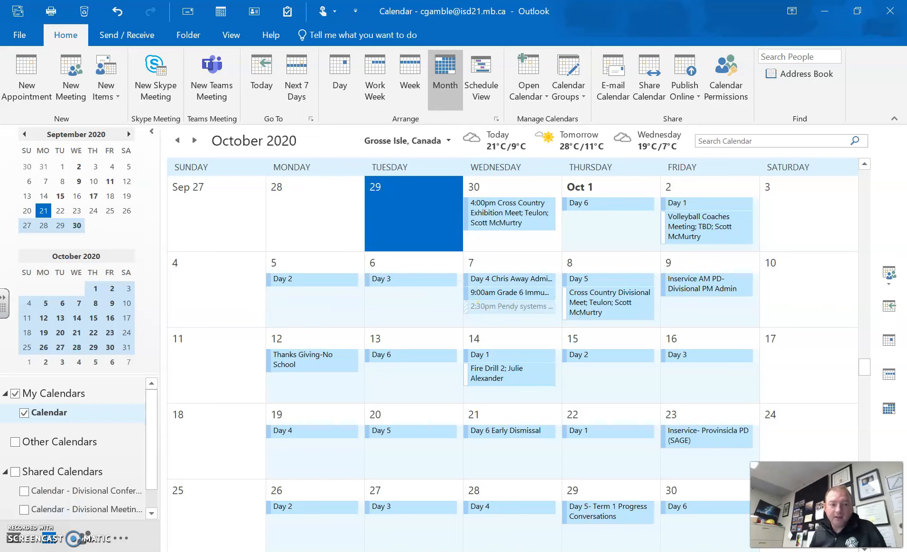